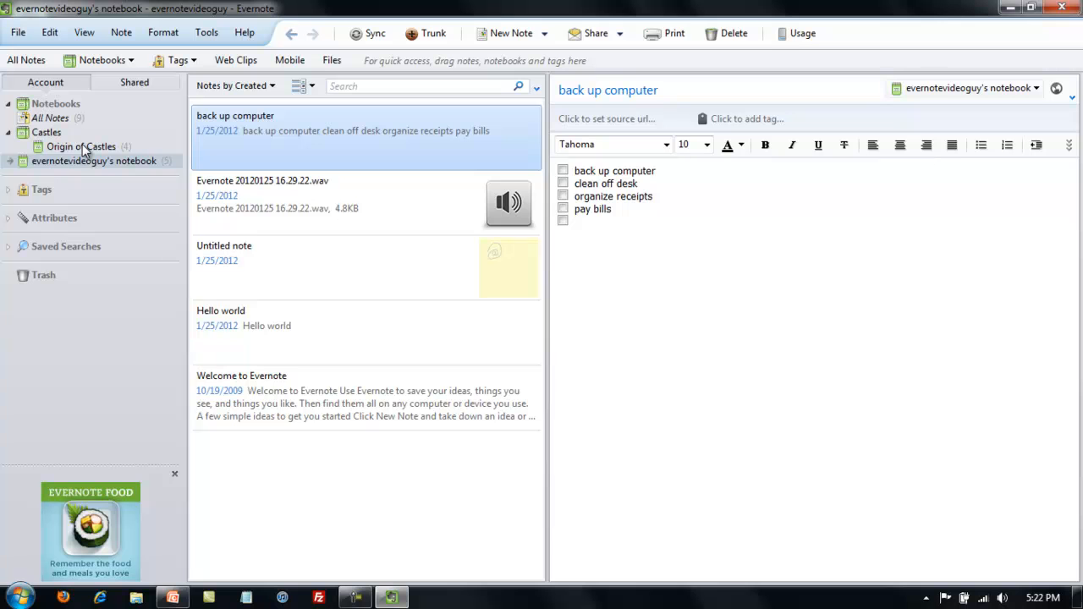
# Open the Origin of Castles notebook and look through its four notes and their titles.
pyautogui.click(83, 148)
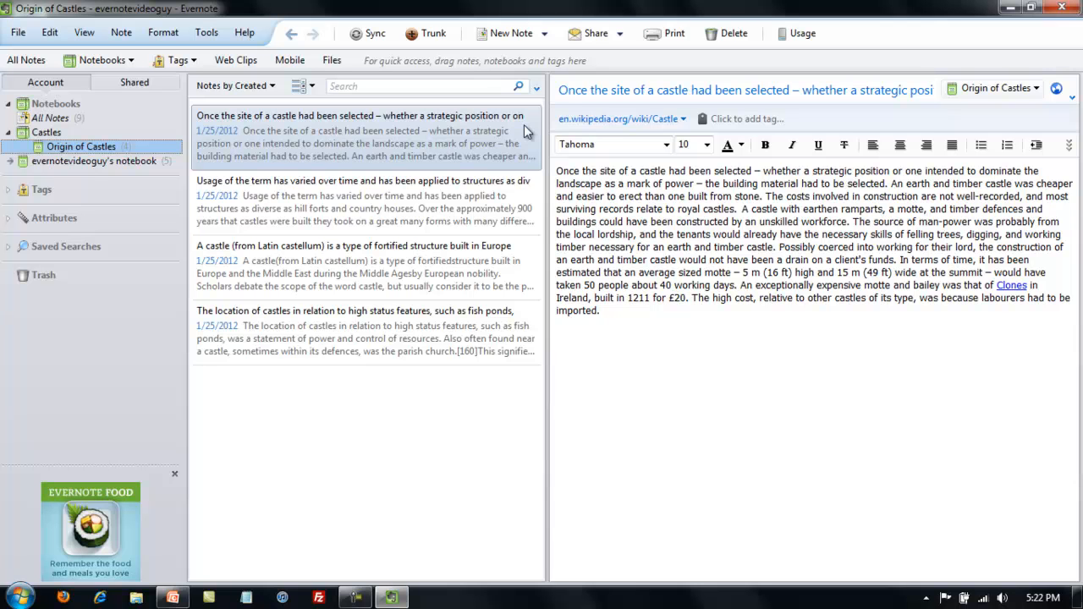
pyautogui.click(571, 91)
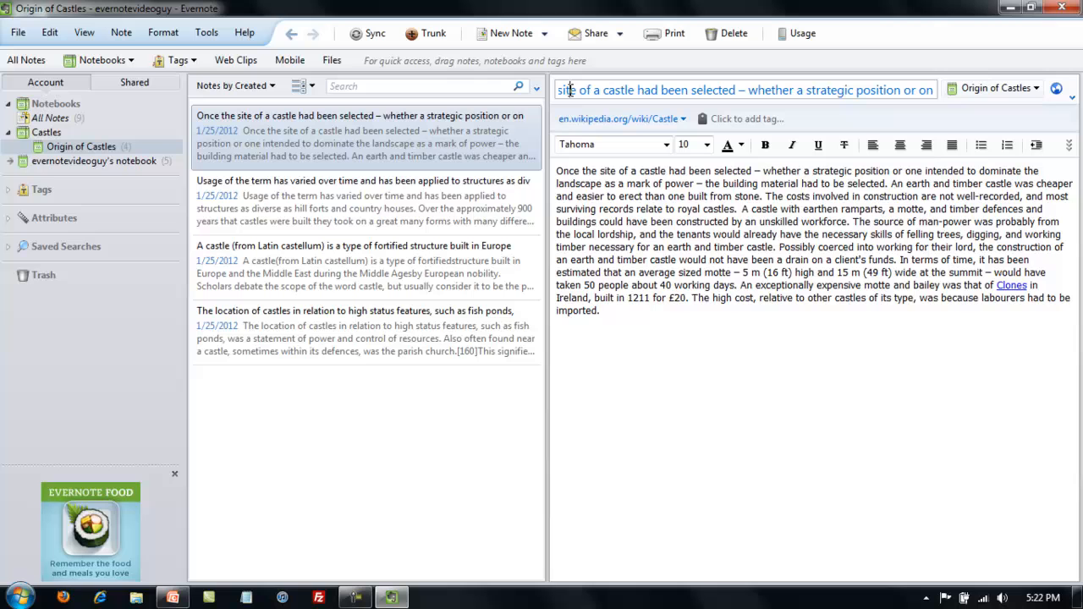
pyautogui.click(387, 206)
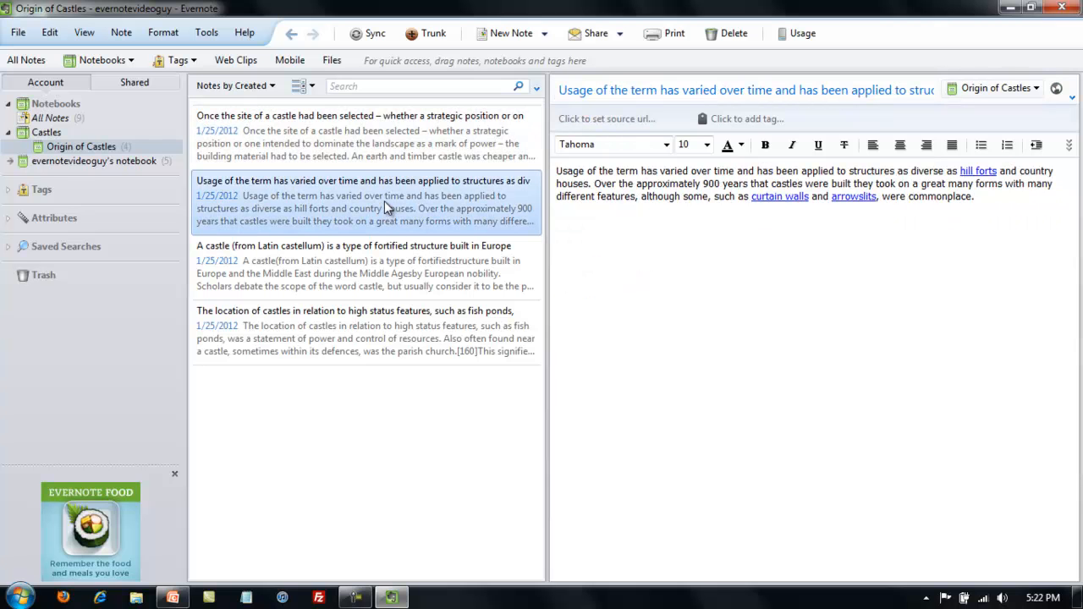
pyautogui.click(357, 271)
pyautogui.click(429, 332)
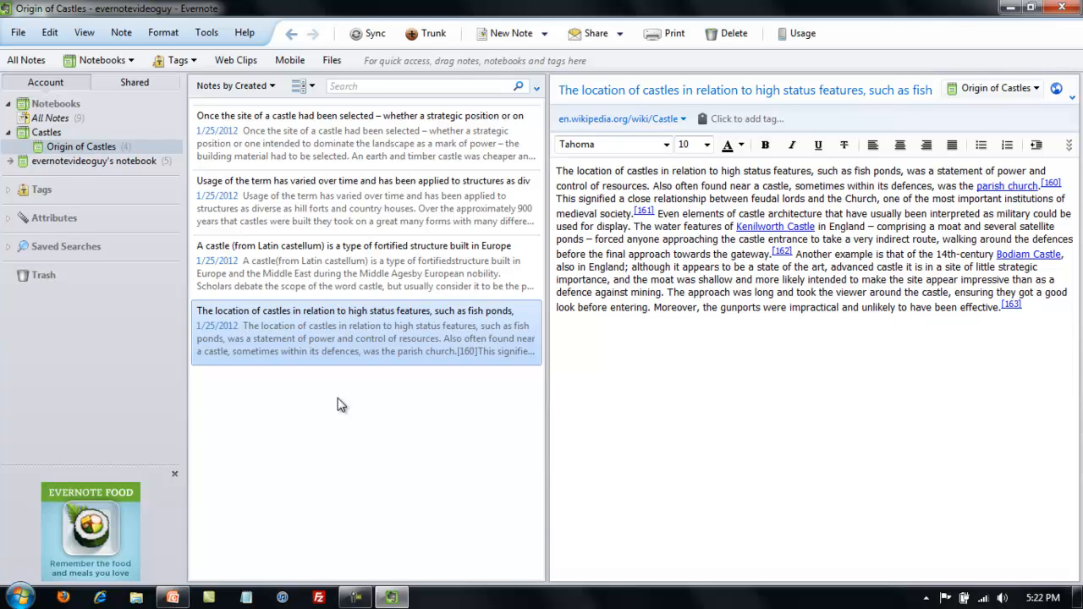
# Retitle the note about the location of castles and high status features as "Castle location".
pyautogui.click(625, 388)
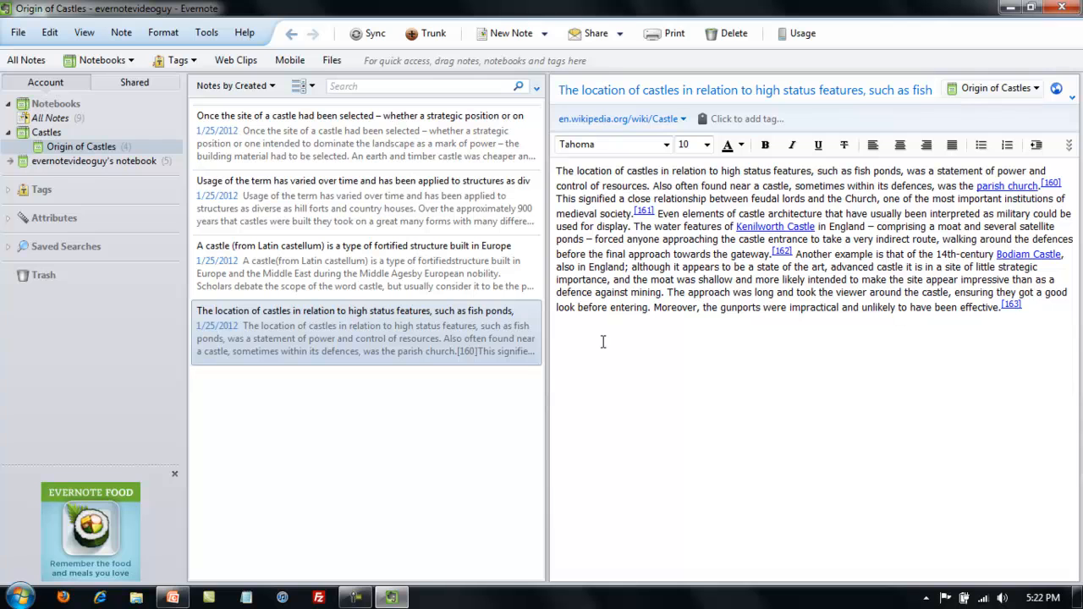
pyautogui.click(668, 91)
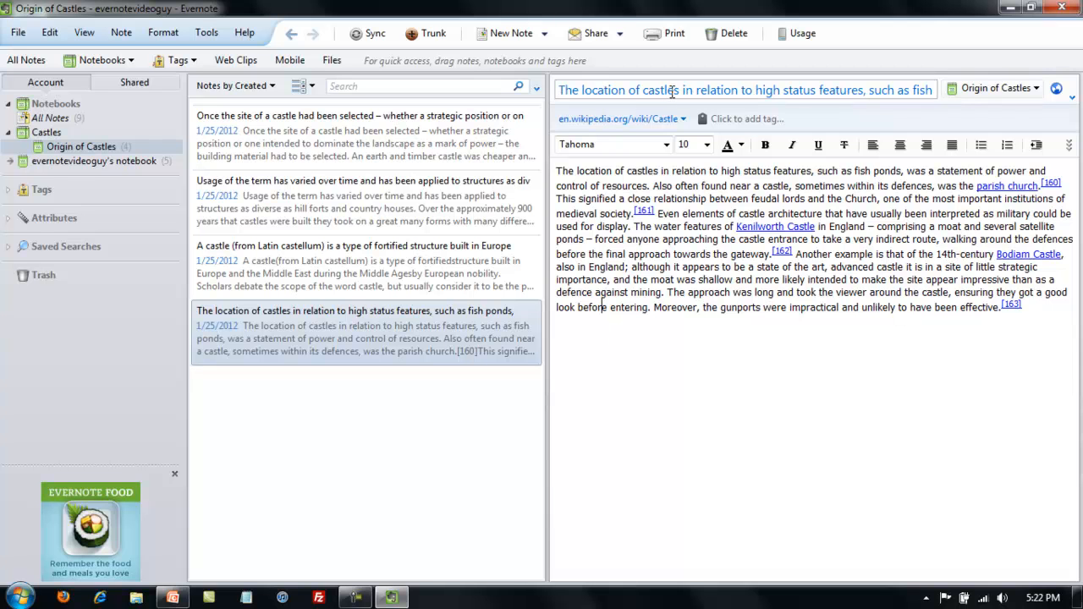
pyautogui.hotkey('ctrl', 'a')
pyautogui.click(673, 90)
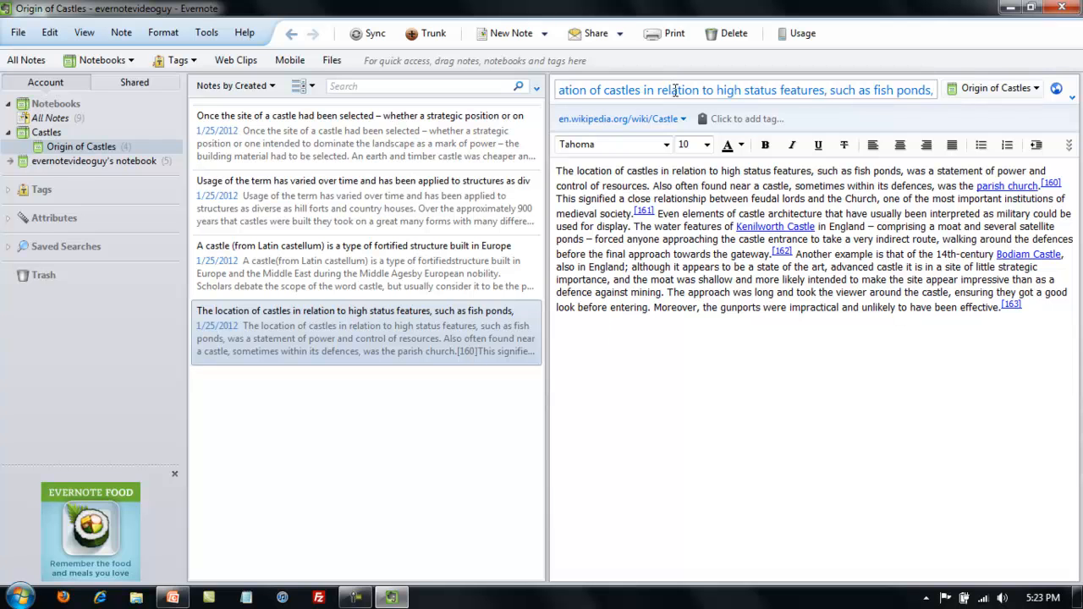
pyautogui.hotkey('ctrl', 'a')
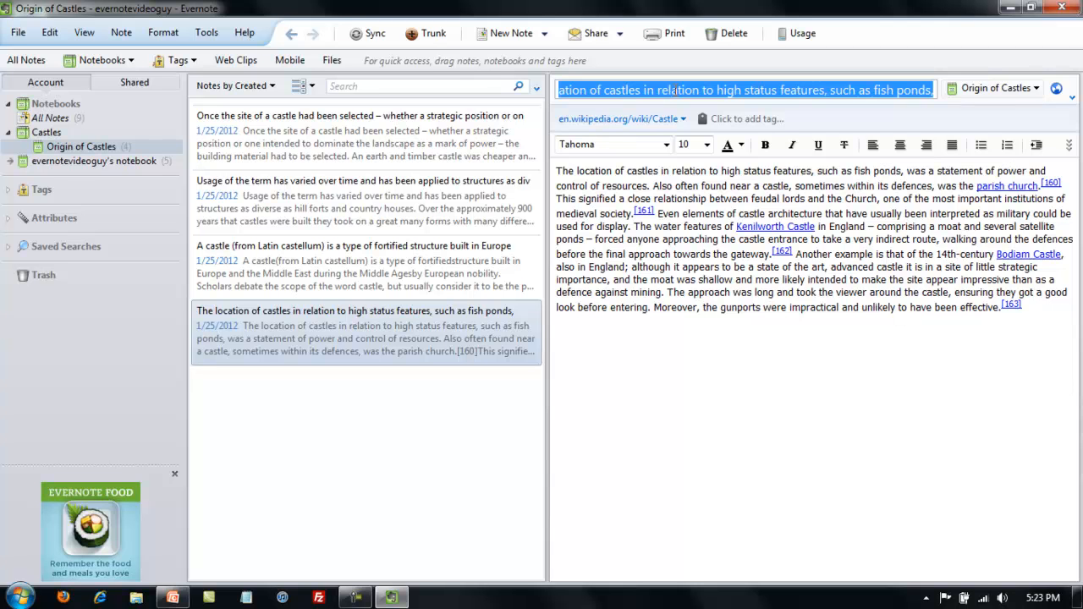
pyautogui.press('BackSpace')
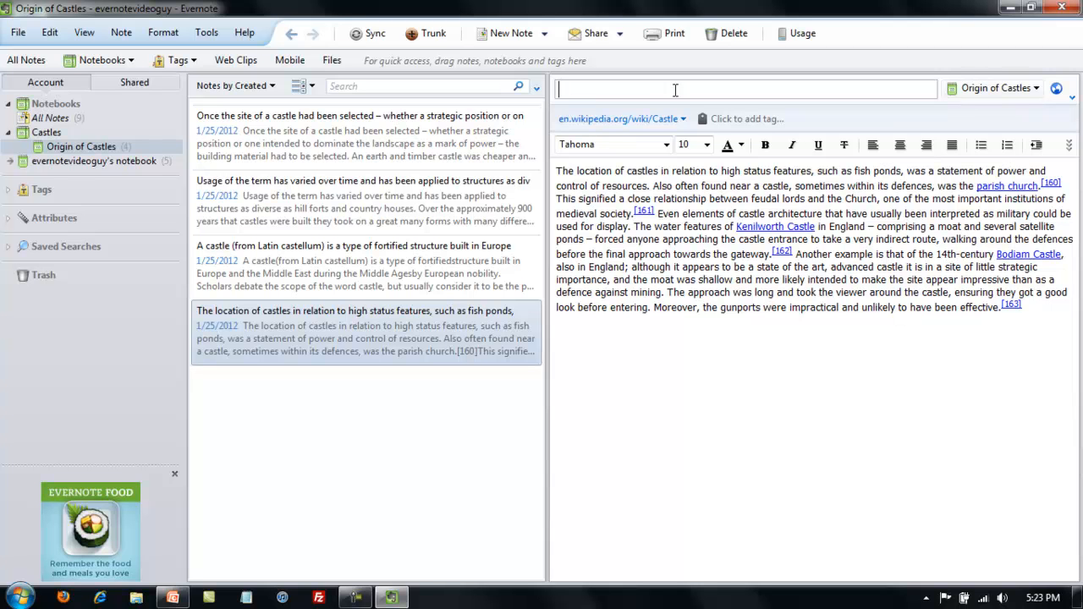
pyautogui.write('Castle location')
pyautogui.press('Return')
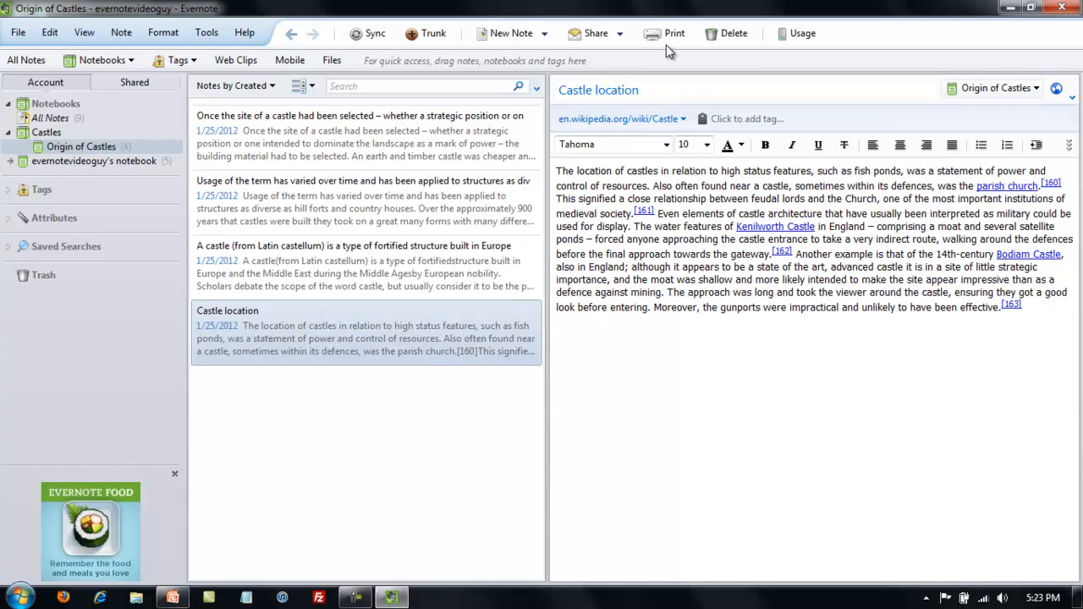
# Retitle the note beginning "A castle (from Latin castellum)" as "Definition of Castles".
pyautogui.click(397, 279)
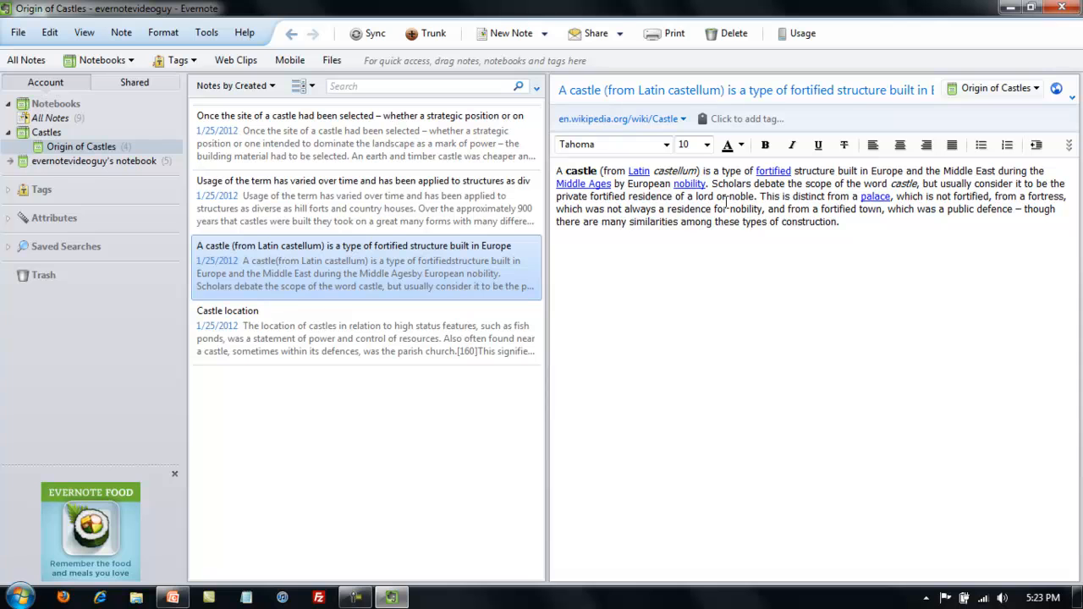
pyautogui.click(699, 90)
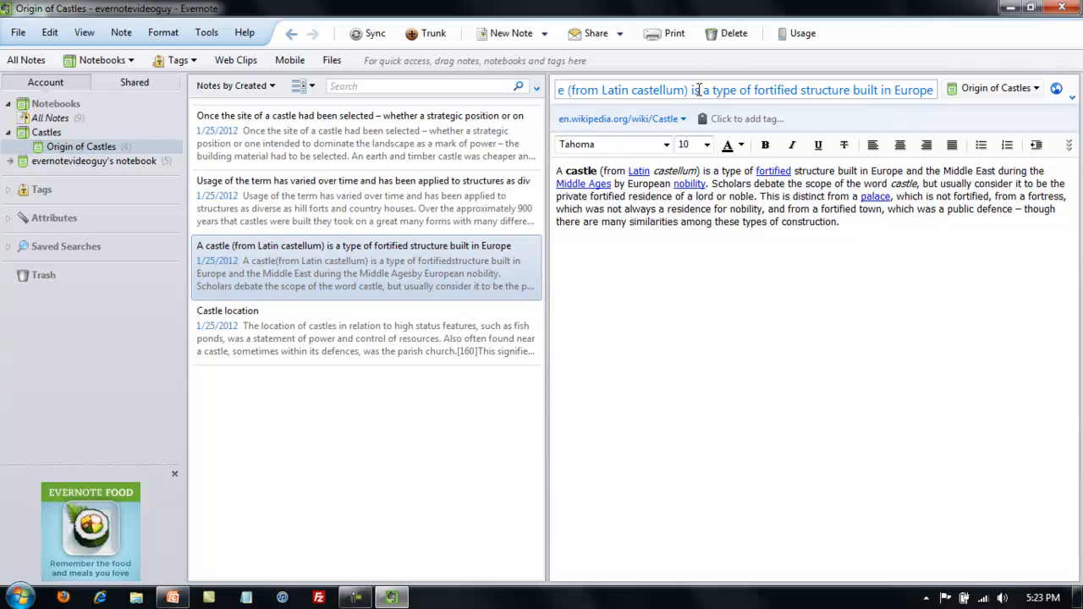
pyautogui.hotkey('ctrl', 'a')
pyautogui.press('BackSpace')
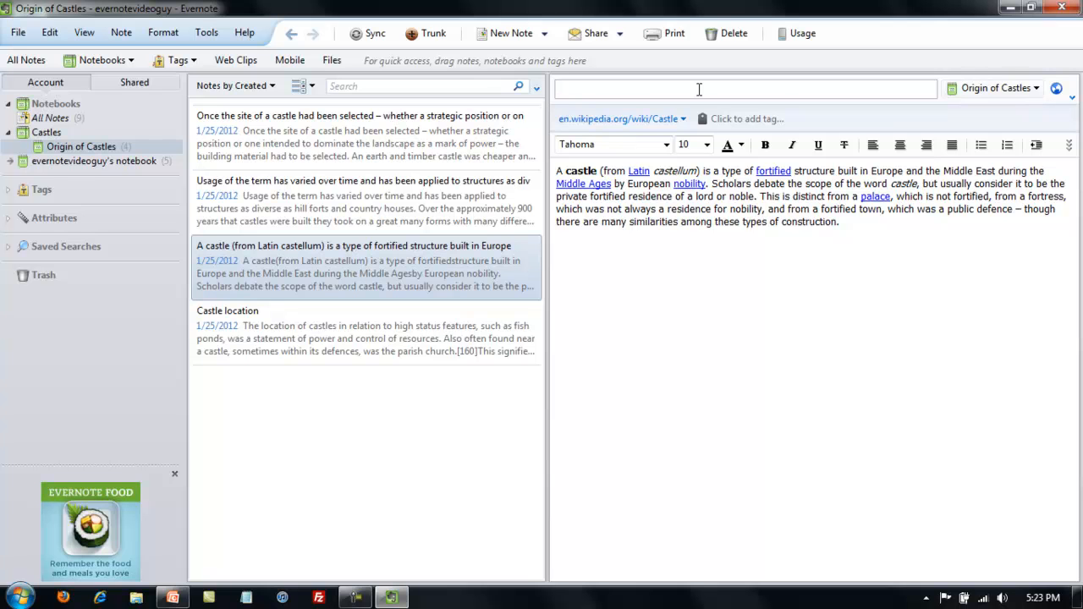
pyautogui.write('Definition of Castles')
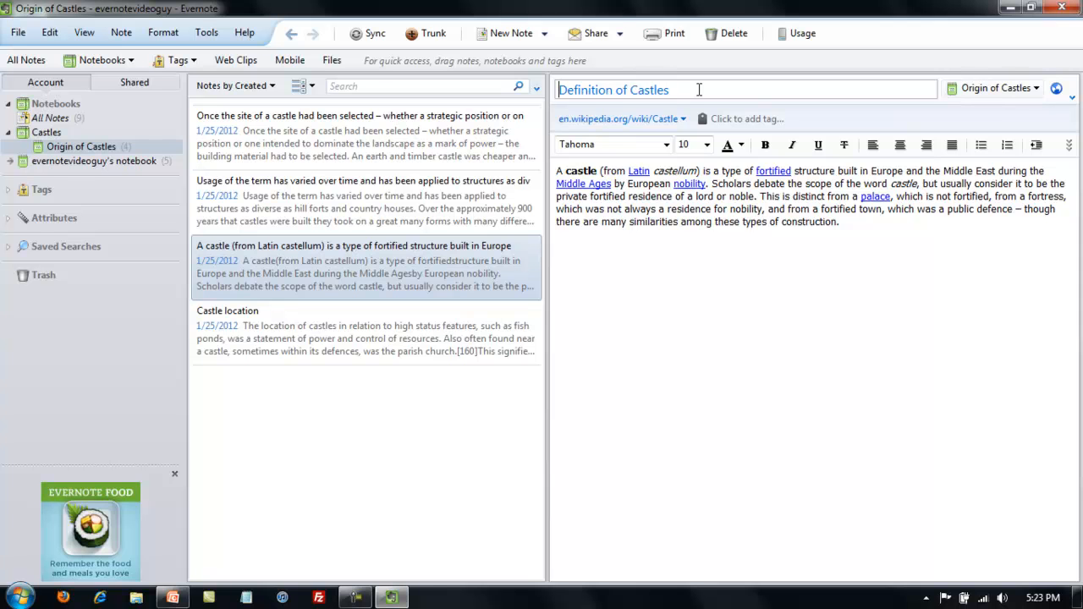
pyautogui.press('Tab')
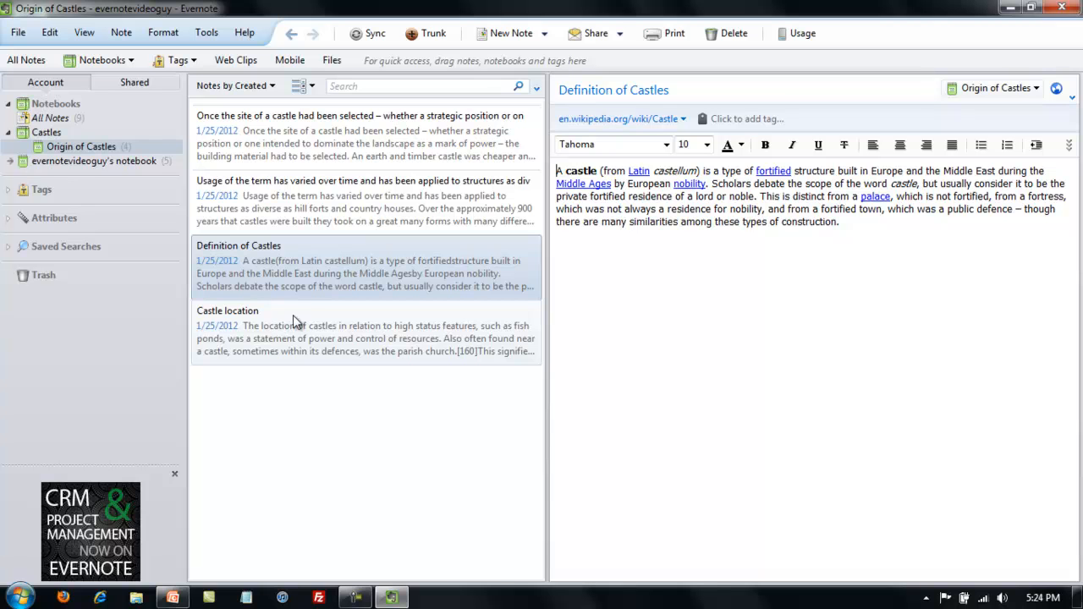
# Retitle the note beginning "Usage of the term has varied over time" as "Castle Uses".
pyautogui.click(369, 200)
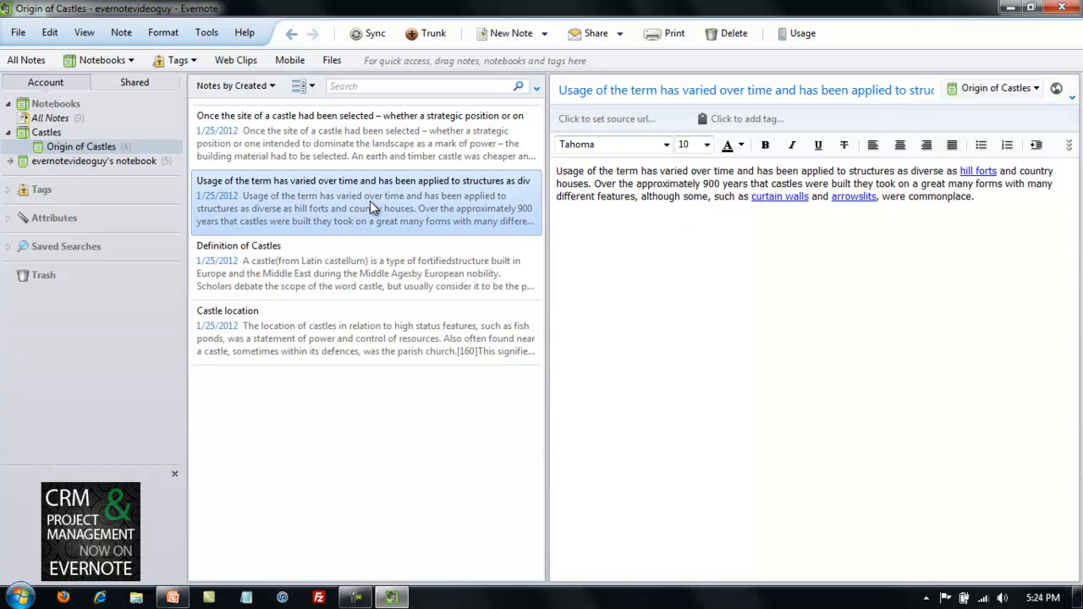
pyautogui.click(607, 90)
pyautogui.tripleClick(607, 90)
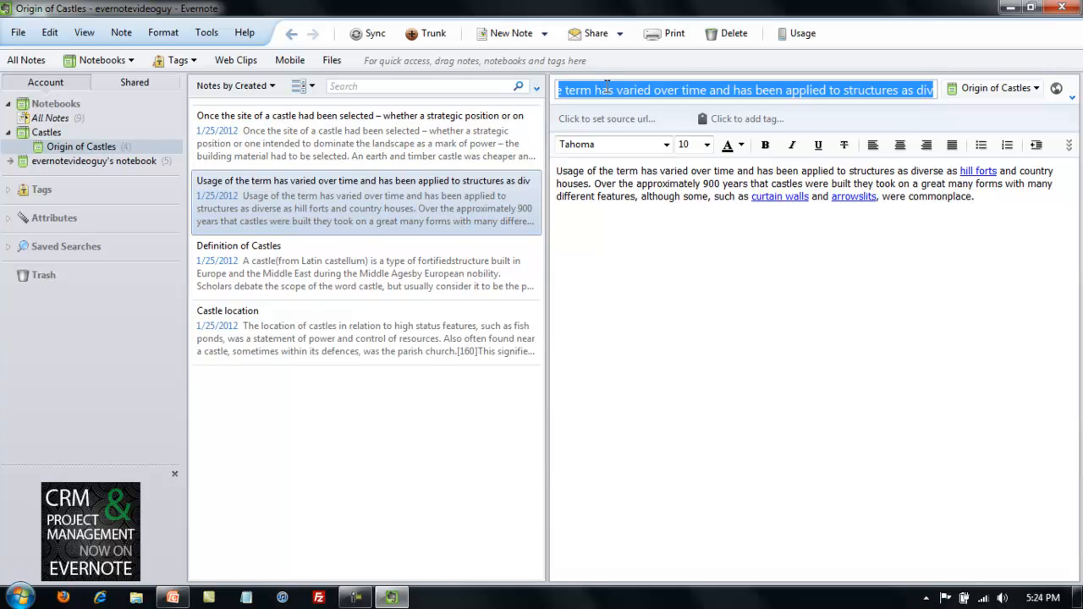
pyautogui.press('BackSpace')
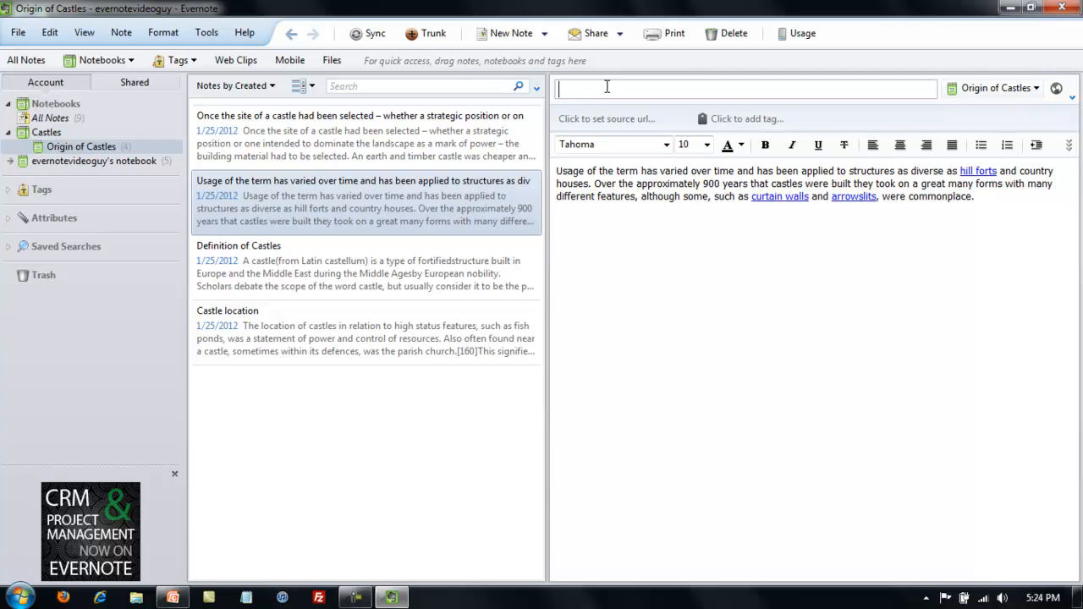
pyautogui.write('Caslle Developments')
pyautogui.press('BackSpace')
pyautogui.press('BackSpace')
pyautogui.press('BackSpace')
pyautogui.press('BackSpace')
pyautogui.press('BackSpace')
pyautogui.press('BackSpace')
pyautogui.press('BackSpace')
pyautogui.press('BackSpace')
pyautogui.press('BackSpace')
pyautogui.press('BackSpace')
pyautogui.press('BackSpace')
pyautogui.press('BackSpace')
pyautogui.write('Uses')
# Retitle the note beginning "Once the site of a castle had been selected" as "Castle Building Sites".
pyautogui.click(305, 133)
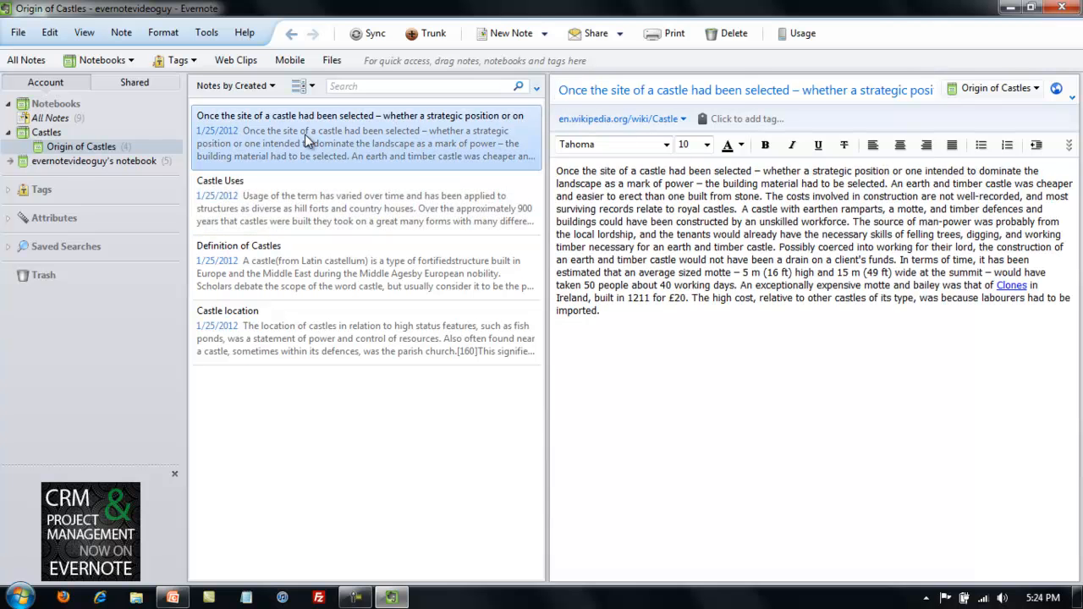
pyautogui.click(666, 90)
pyautogui.press('End')
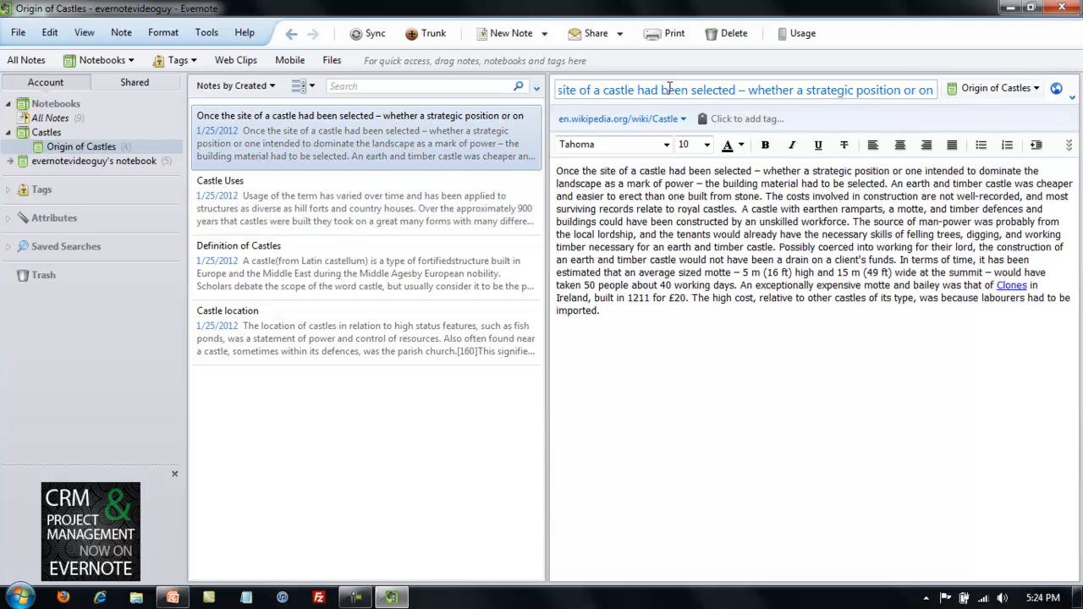
pyautogui.hotkey('ctrl', 'a')
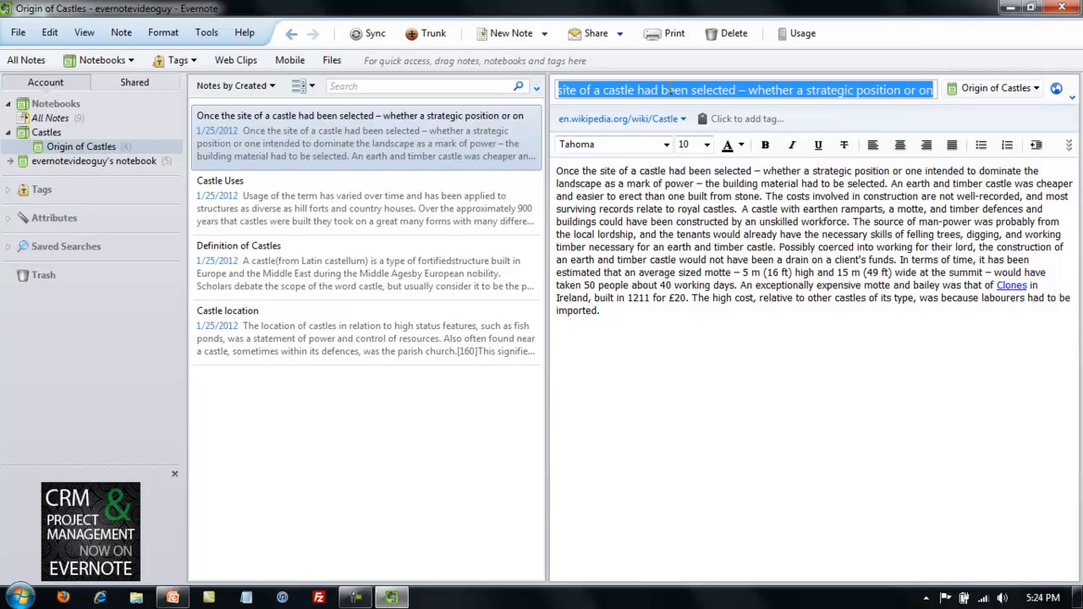
pyautogui.write('Castle')
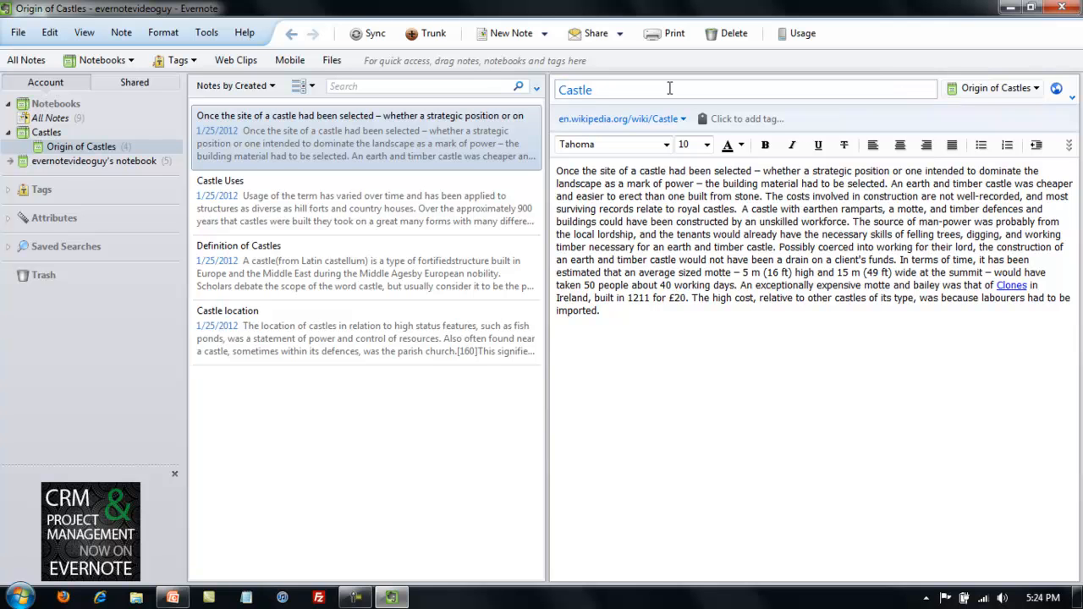
pyautogui.write(' Building Sites')
pyautogui.press('Return')
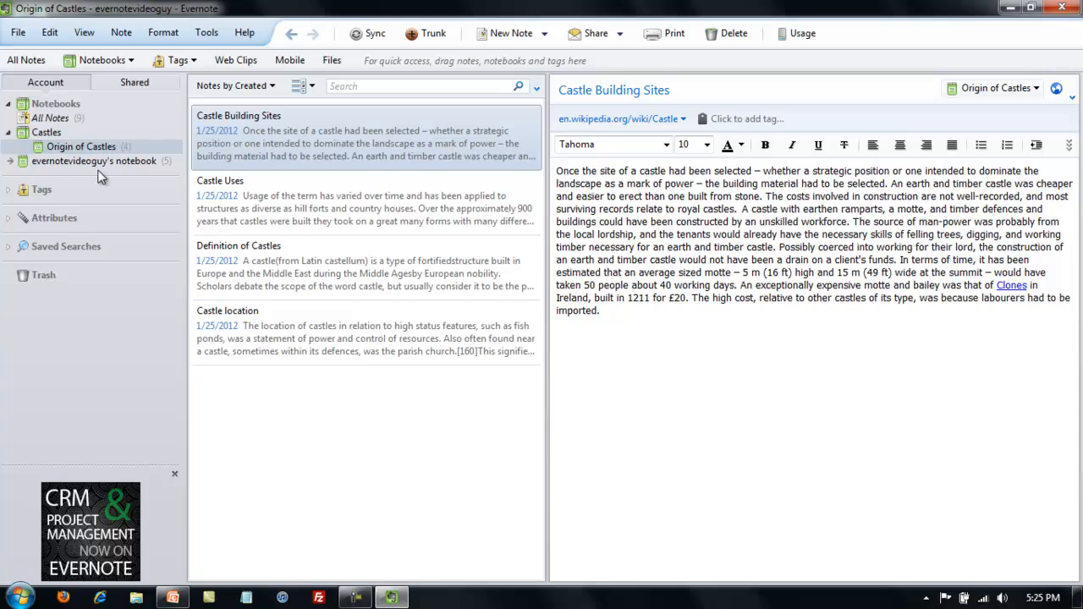
# Expand the account's tag list and add the tags castles, construction and wikipedia to the Castle Building Sites note.
pyautogui.click(8, 191)
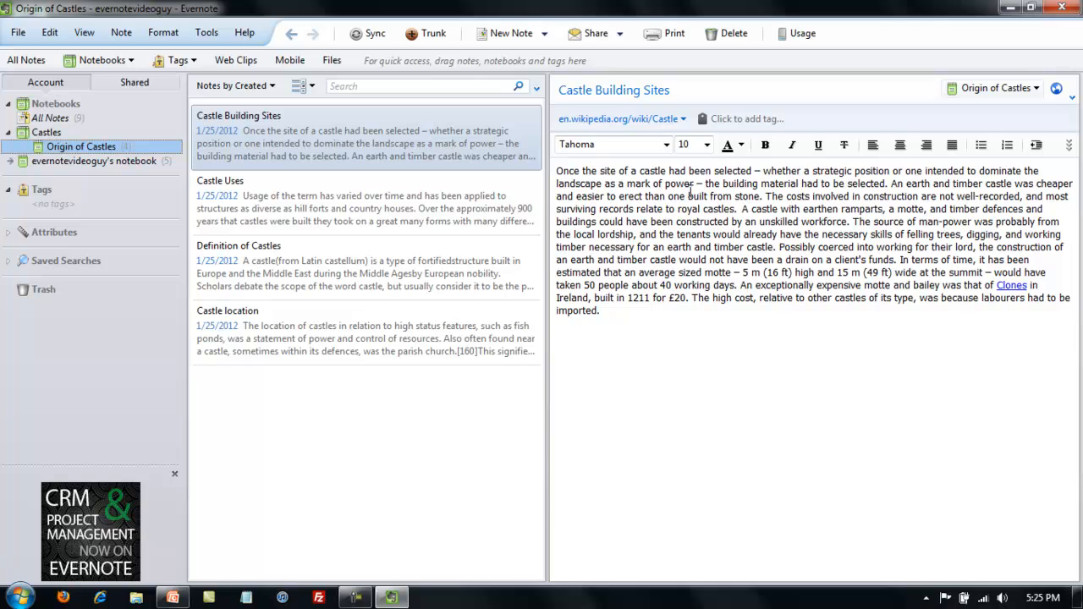
pyautogui.click(730, 121)
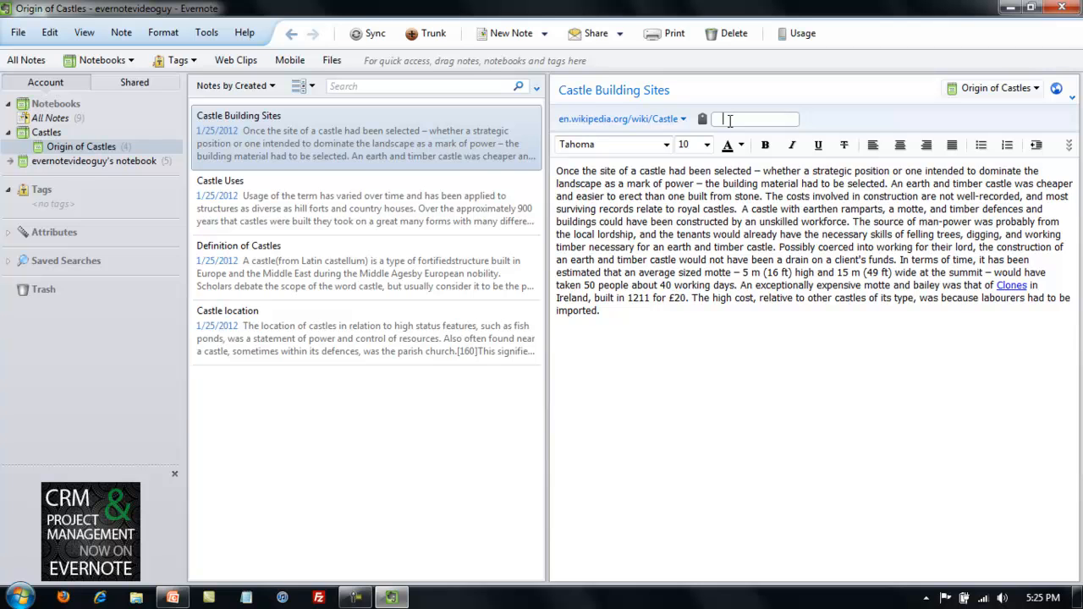
pyautogui.write('cast')
pyautogui.write('les')
pyautogui.press('Return')
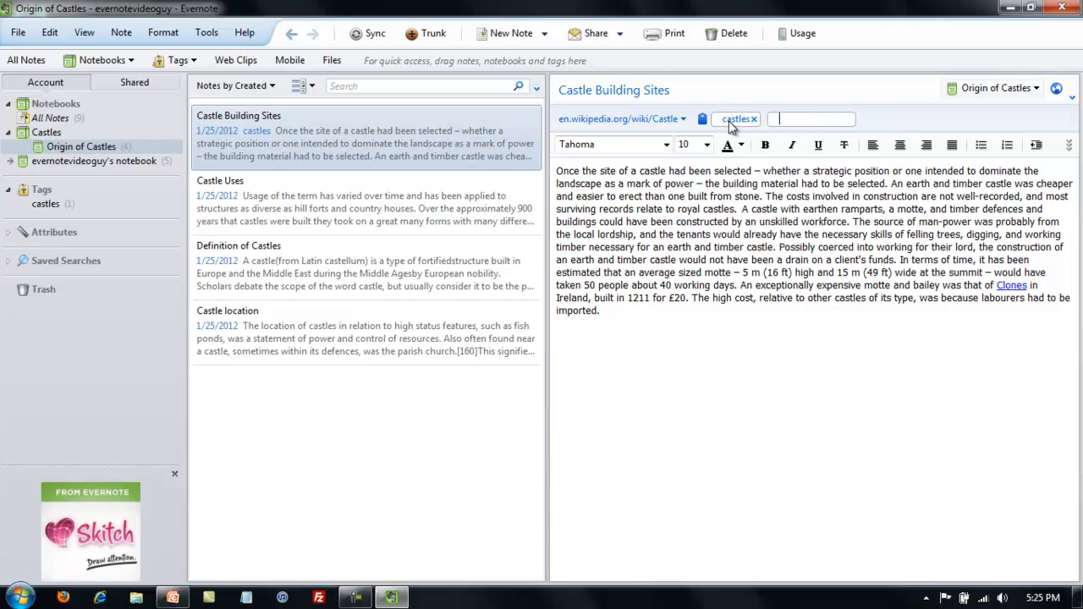
pyautogui.write('construction')
pyautogui.press('Return')
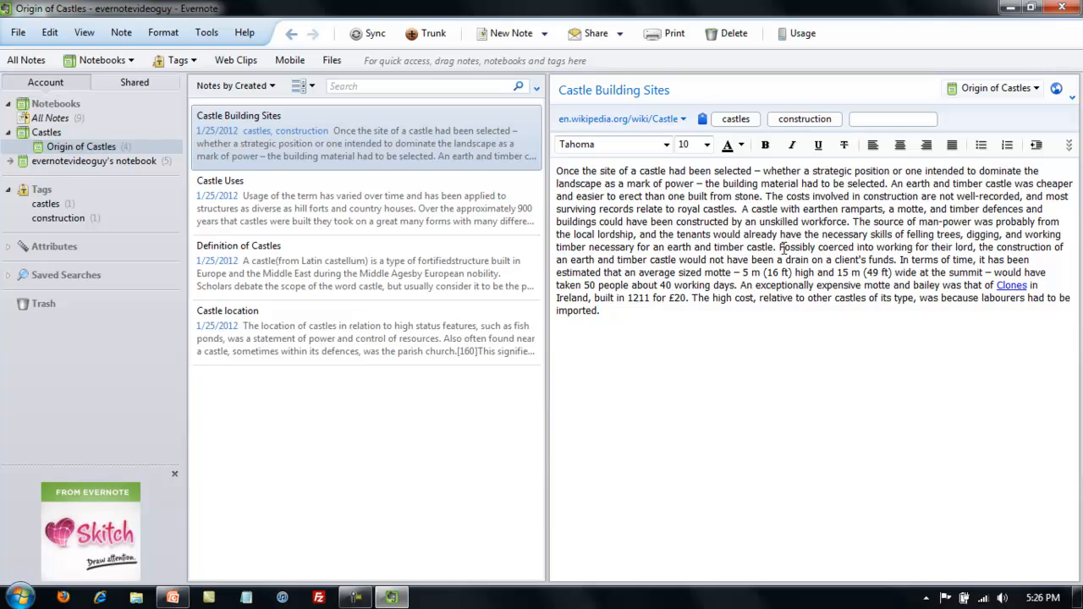
pyautogui.write('wikipedia')
pyautogui.press('Return')
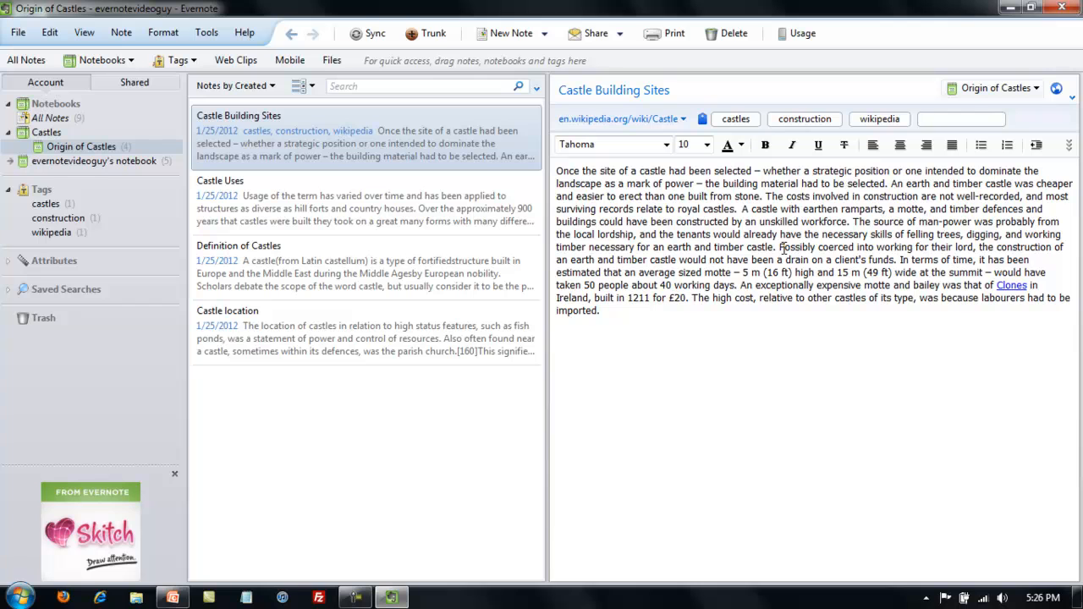
pyautogui.click(718, 403)
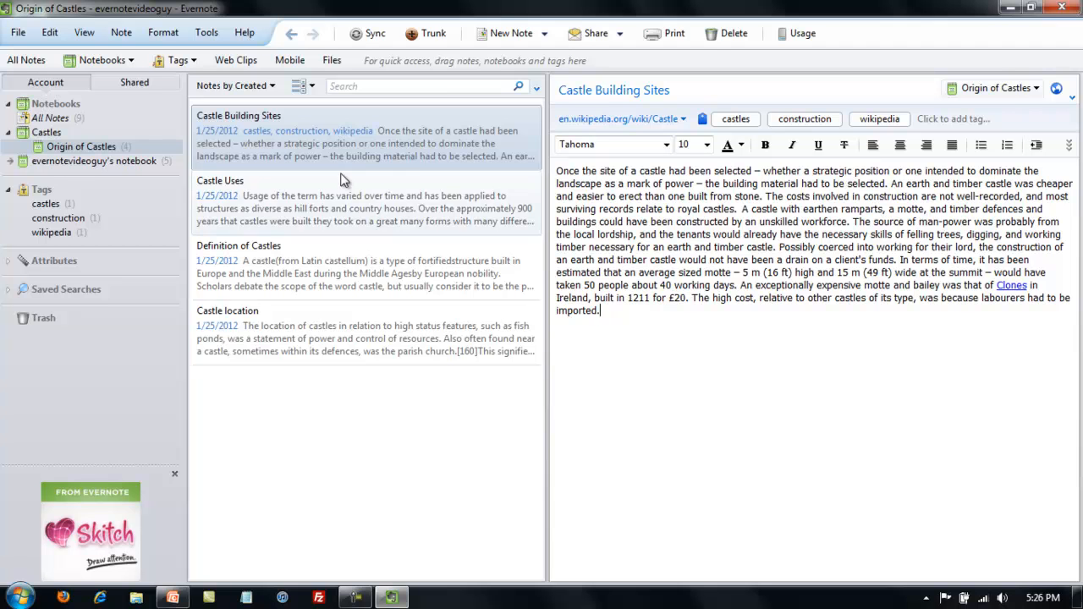
# Add the existing castles tag to the Castle Uses note.
pyautogui.click(380, 213)
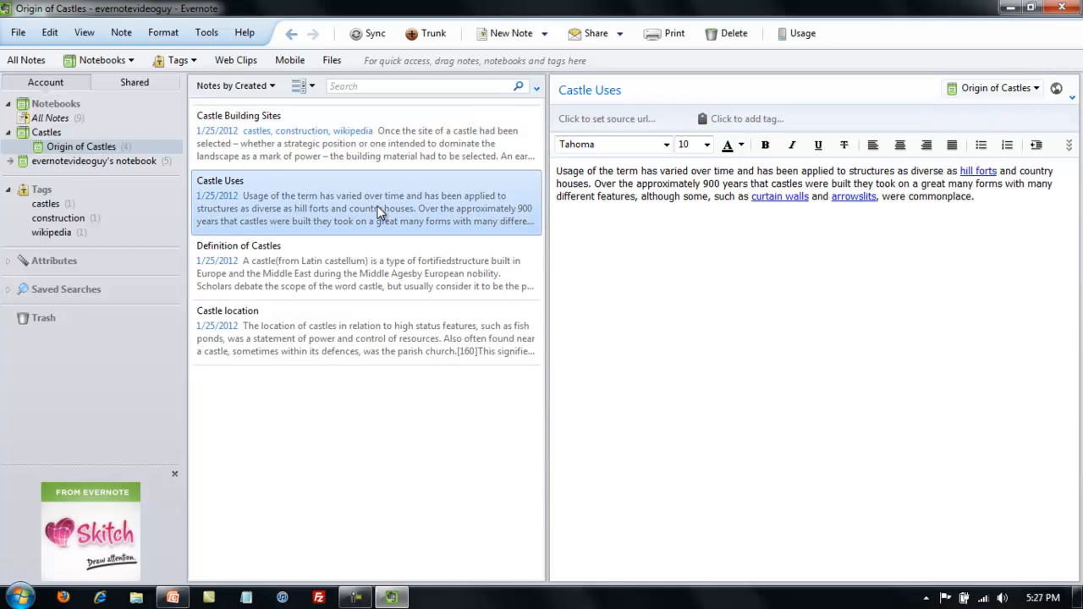
pyautogui.click(730, 120)
pyautogui.write('castles')
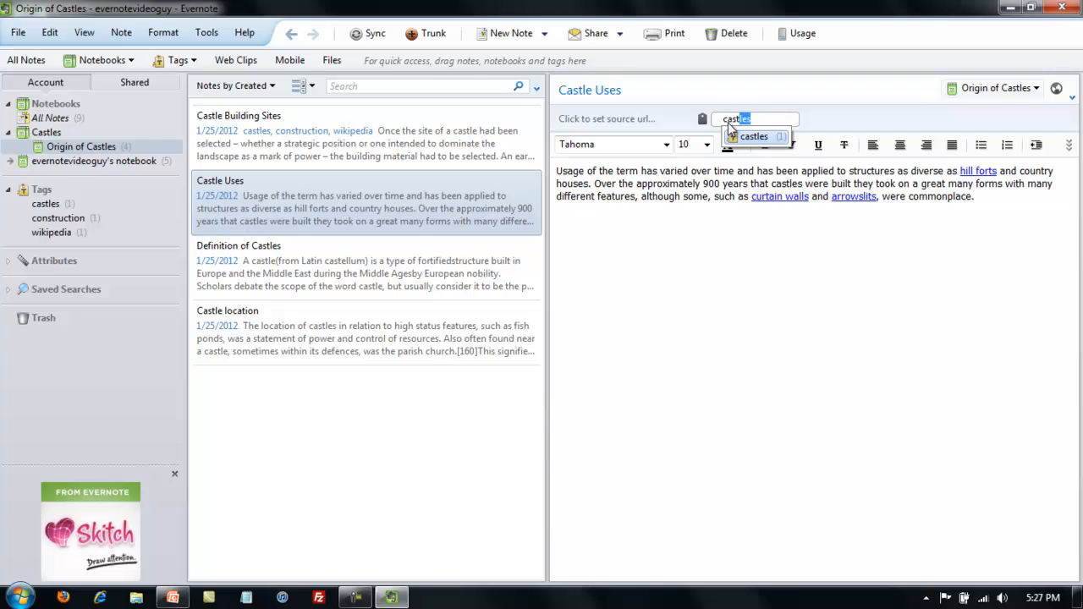
pyautogui.press('Return')
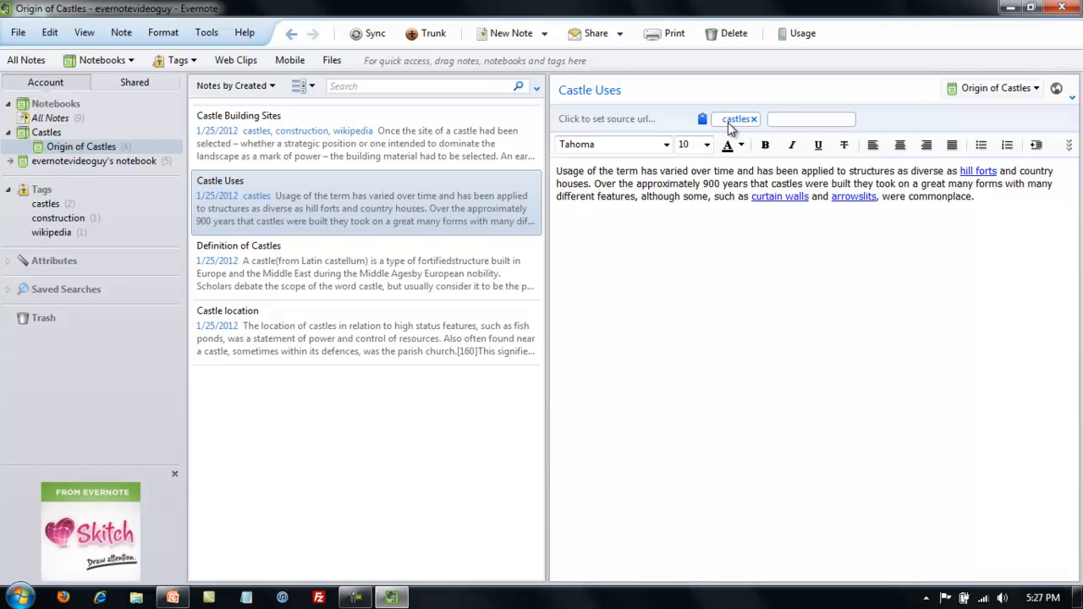
# Add the castles tag to the Definition of Castles note.
pyautogui.click(391, 283)
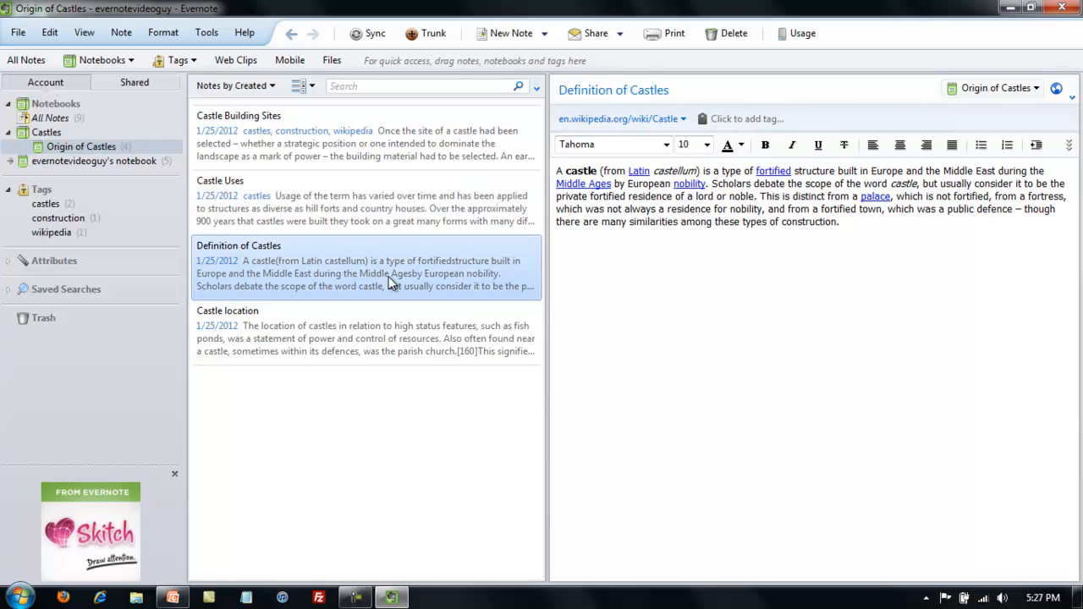
pyautogui.click(738, 120)
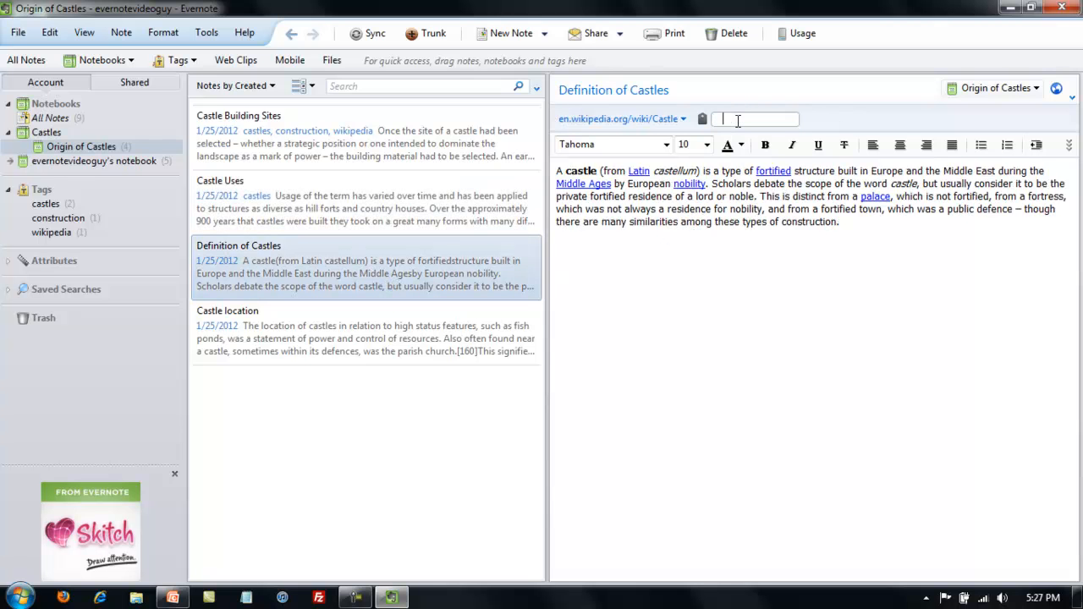
pyautogui.write('castles')
pyautogui.press('Return')
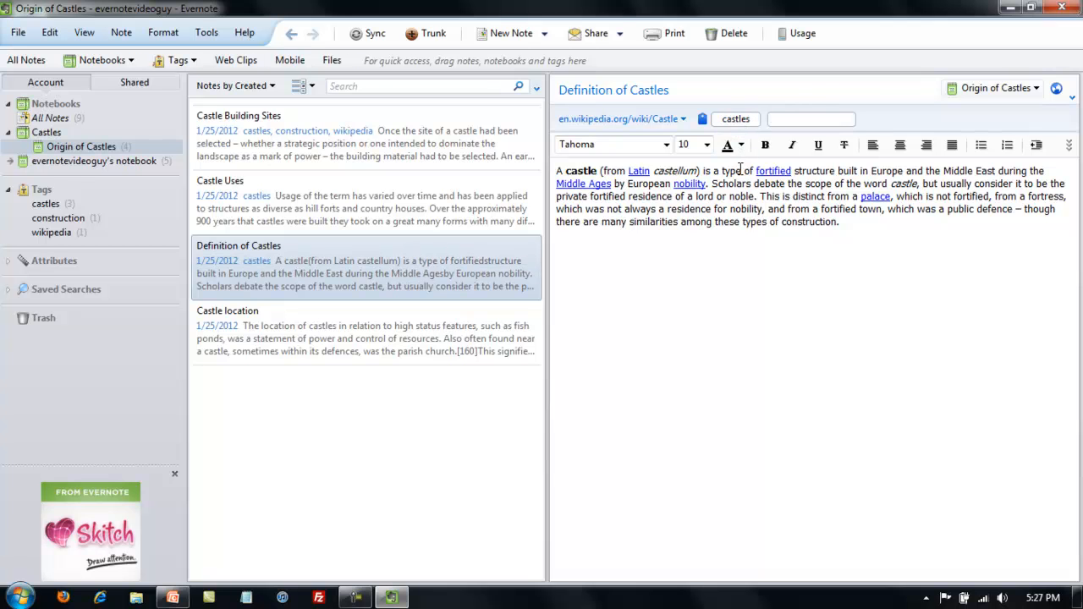
# Add a new definition tag to the Definition of Castles note.
pyautogui.write('definition')
pyautogui.press('Return')
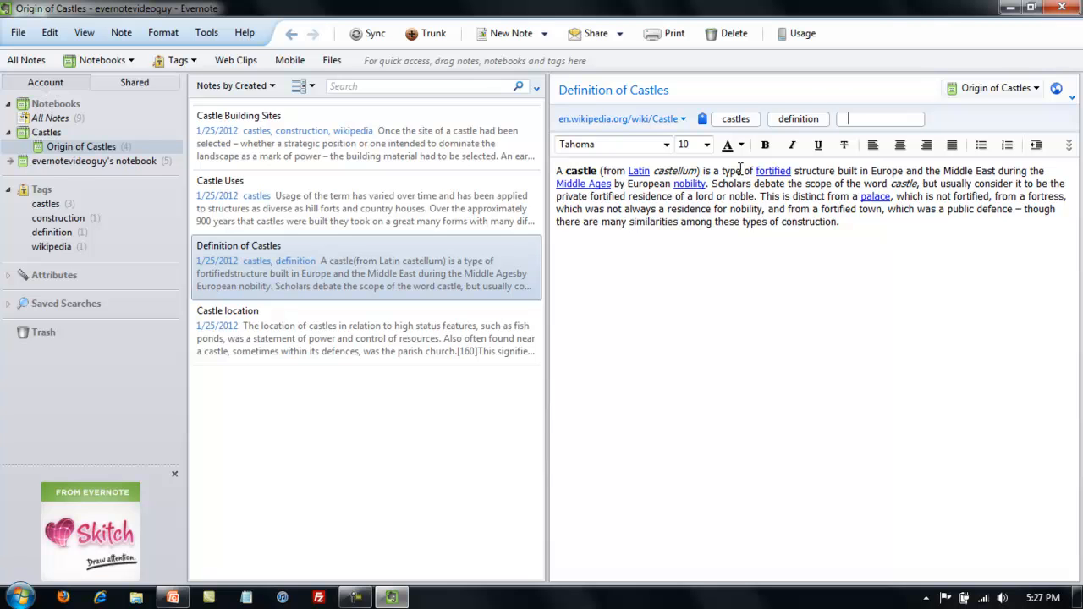
# Add the tags castles, geography and location to the Castle location note.
pyautogui.click(366, 340)
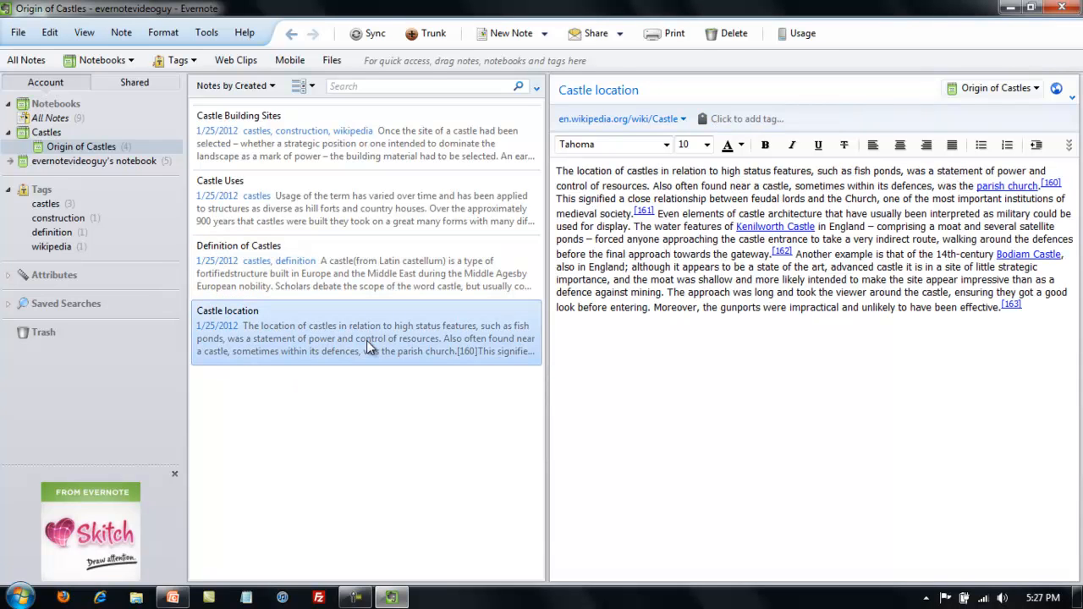
pyautogui.click(733, 120)
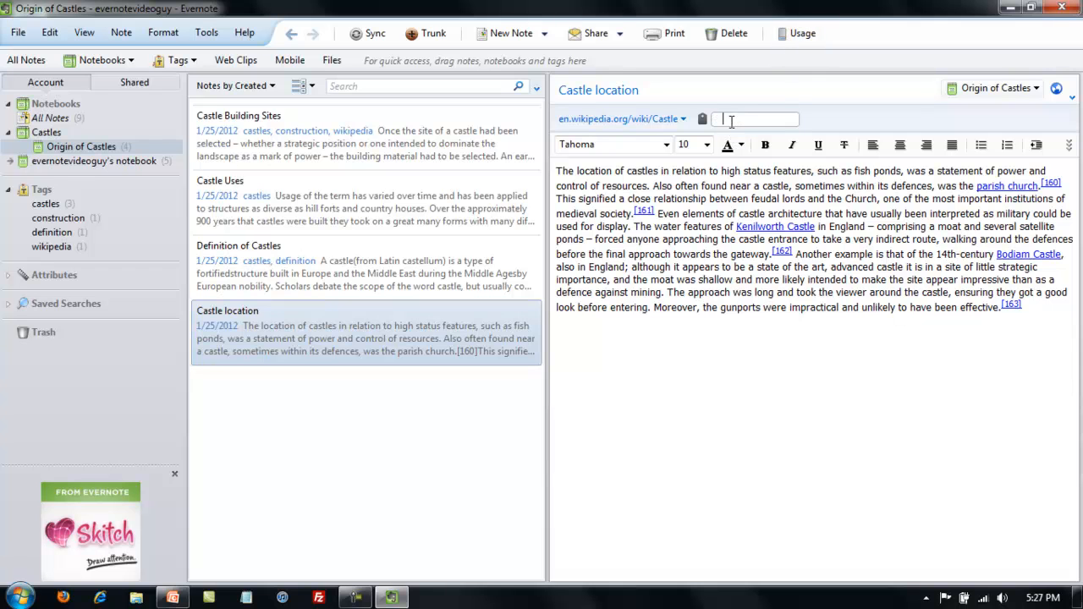
pyautogui.write('castles')
pyautogui.press('Return')
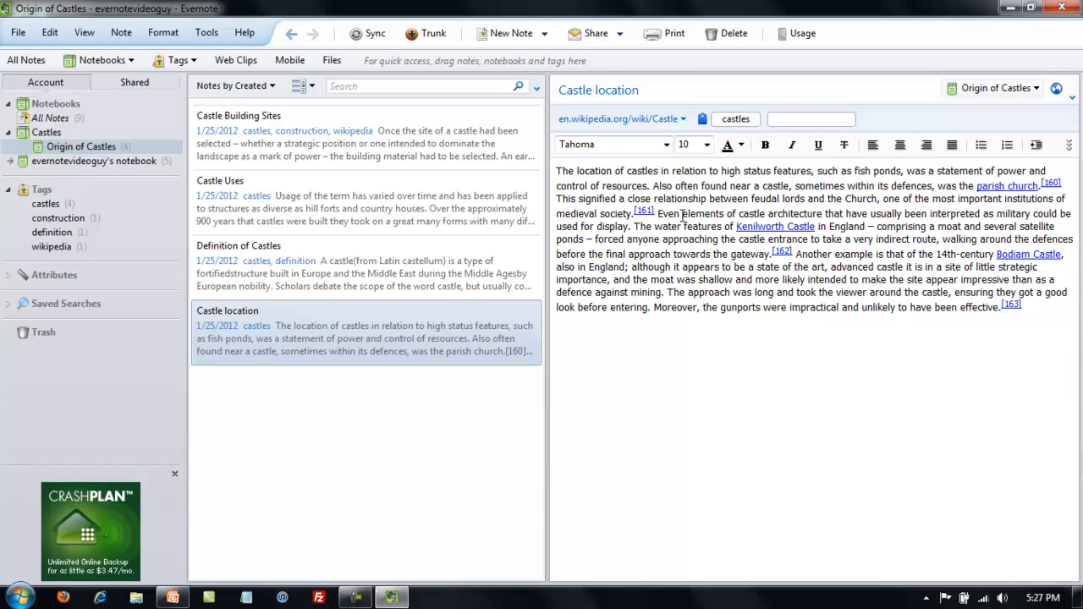
pyautogui.write('geography')
pyautogui.press('Return')
pyautogui.write('location')
pyautogui.press('Return')
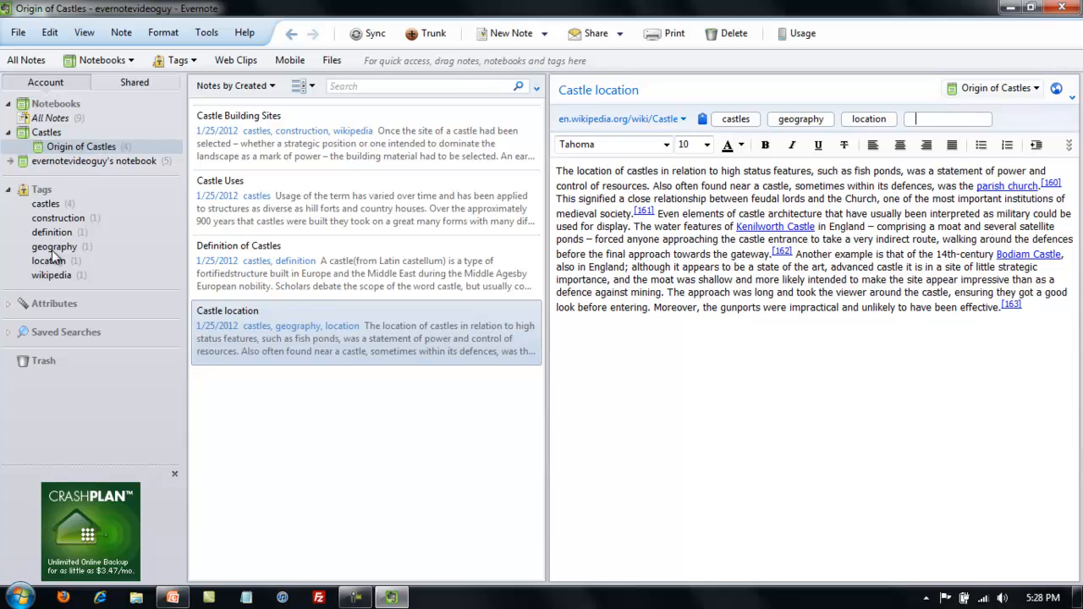
# Filter the Origin of Castles notes by each tag in turn: castles, construction, definition, geography, location and wikipedia.
pyautogui.click(44, 206)
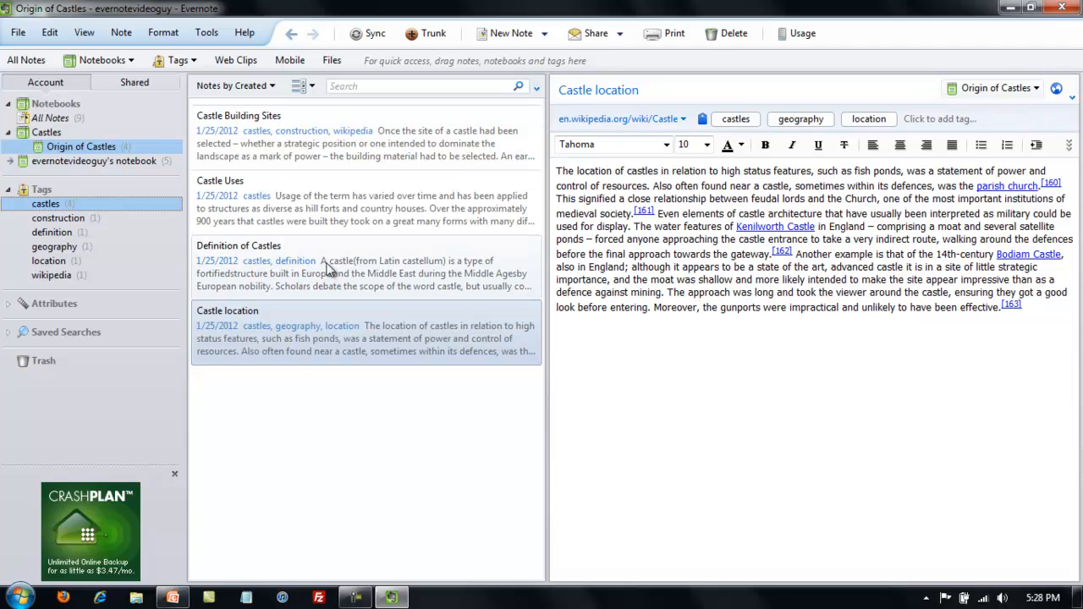
pyautogui.click(60, 219)
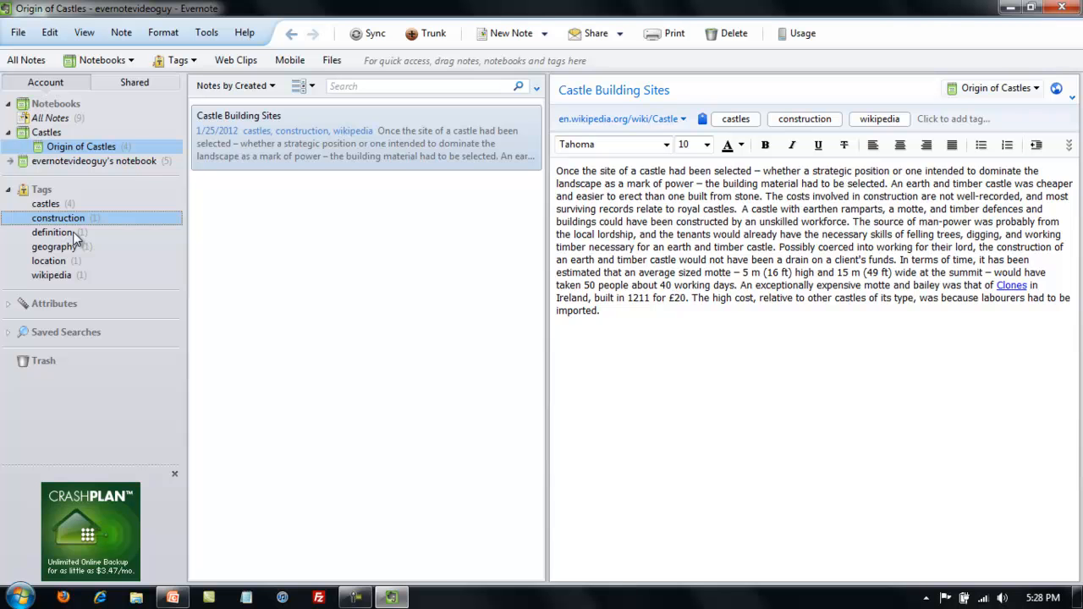
pyautogui.click(75, 237)
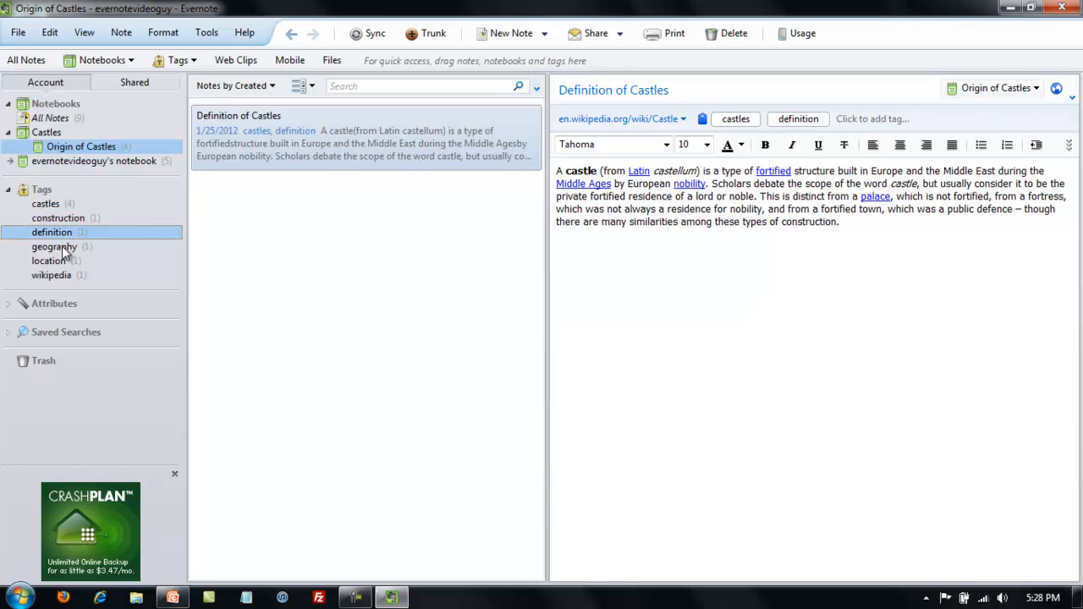
pyautogui.click(63, 248)
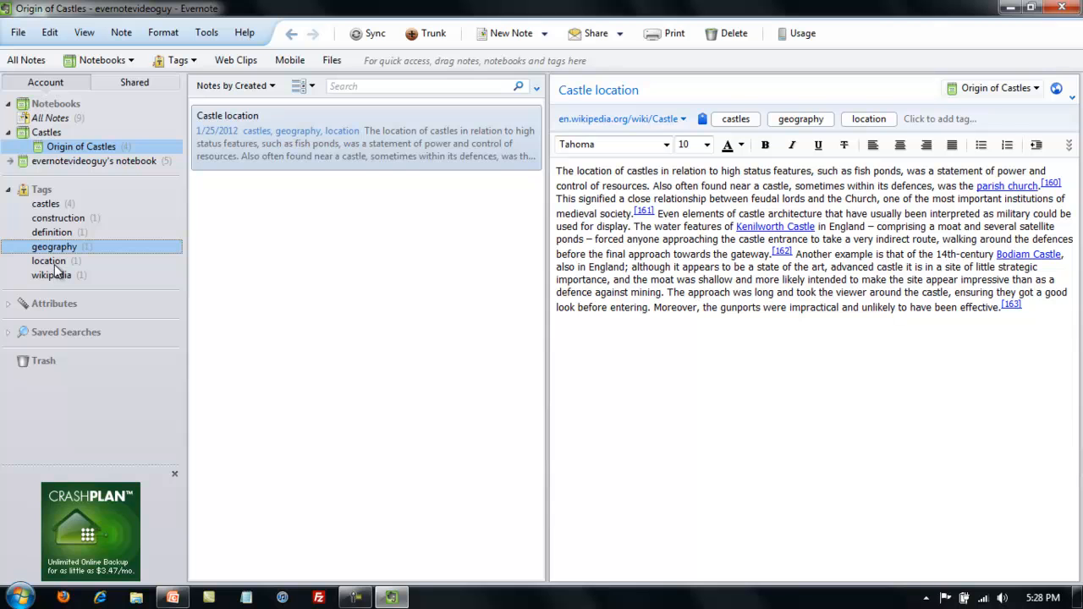
pyautogui.click(55, 264)
pyautogui.click(59, 280)
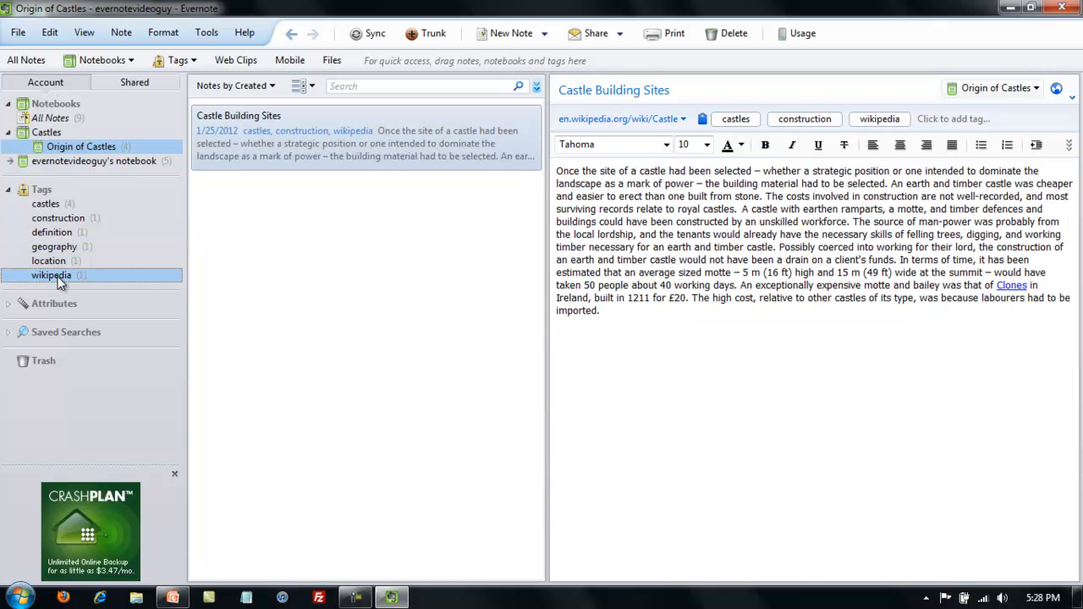